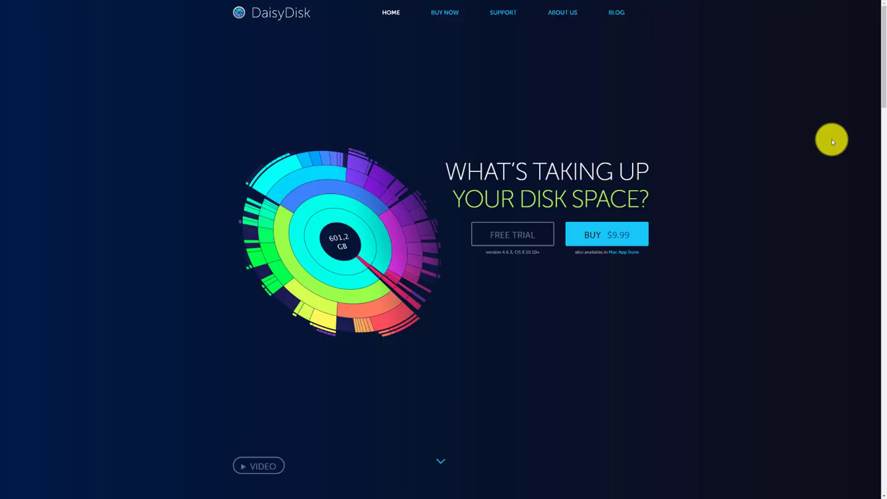
Step: Look through the DaisyDisk home page, including its reviews, price comparisons and the How It Works section
scroll(830, 131, down, 5)
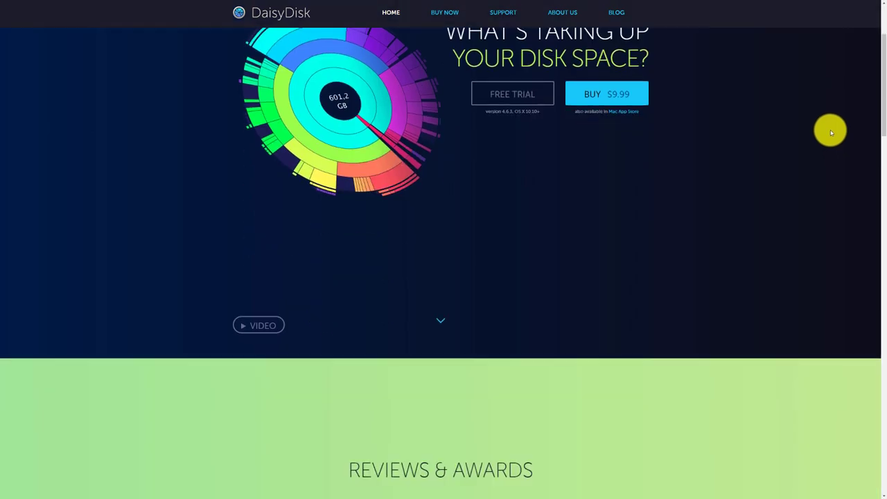
scroll(830, 131, down, 3)
scroll(830, 130, up, 7)
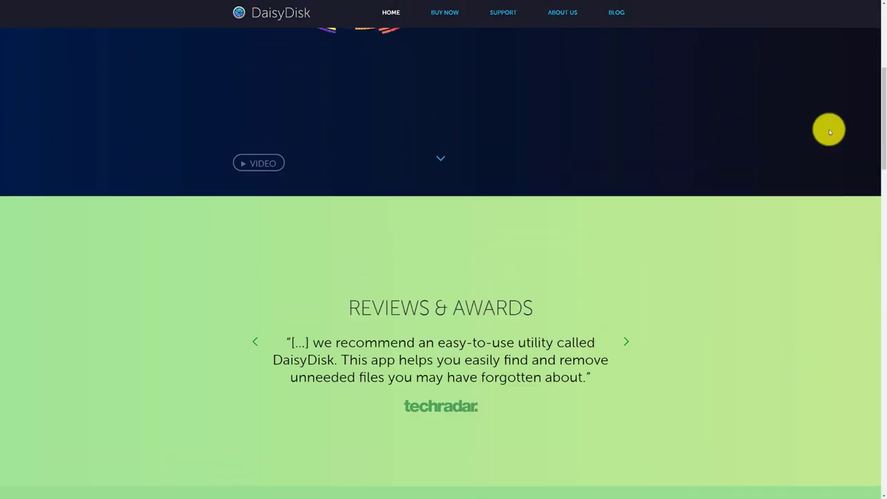
scroll(830, 132, down, 10)
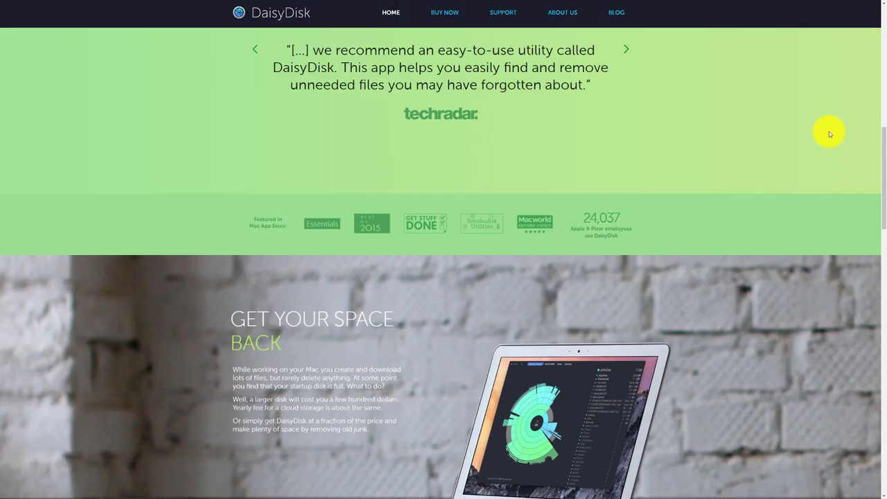
scroll(830, 133, down, 3)
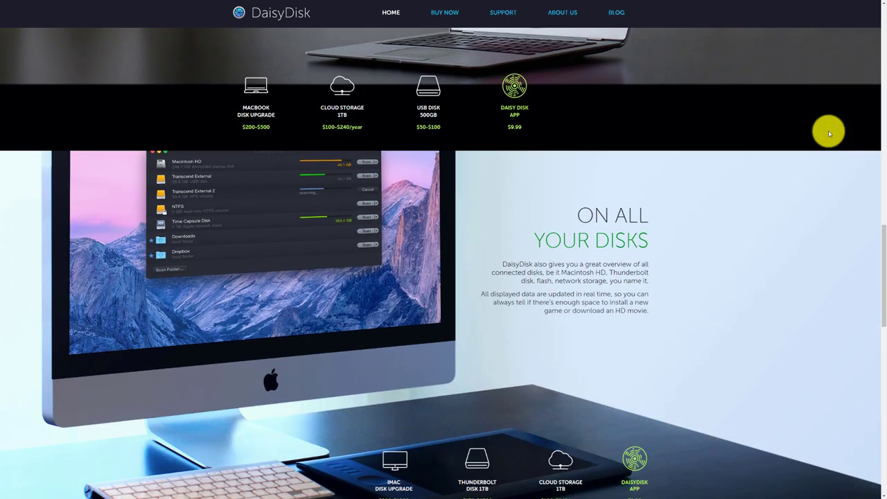
scroll(830, 133, down, 3)
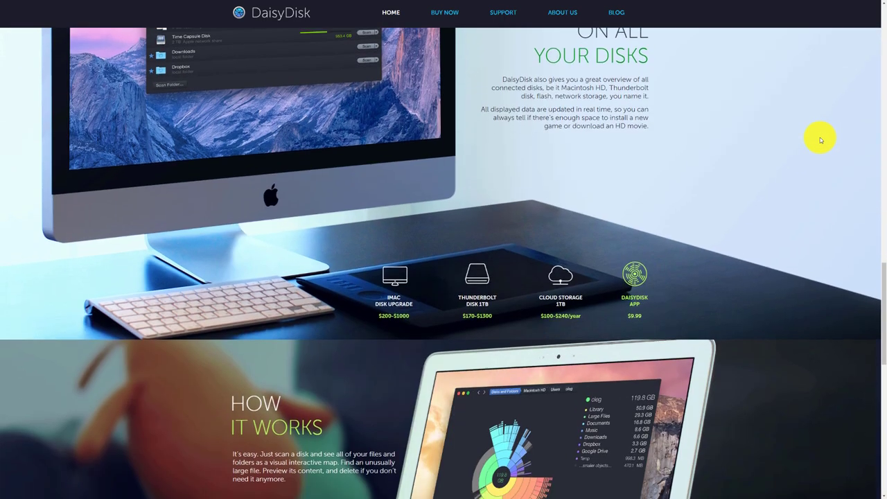
scroll(821, 141, up, 1)
scroll(821, 141, up, 1)
scroll(819, 141, down, 4)
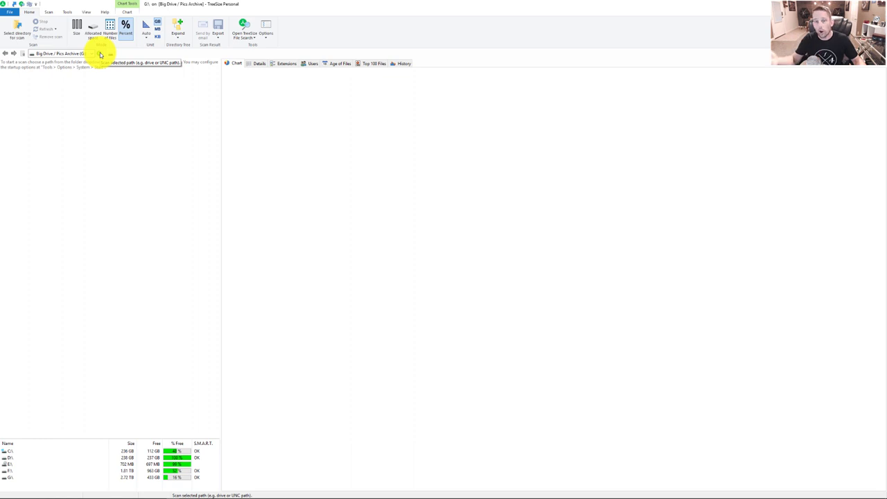
Step: Switch to TreeSize Personal, scan the Big Drive / Pics Archive (G:) drive, and expand and chart its Pictures Archive folder
click(100, 54)
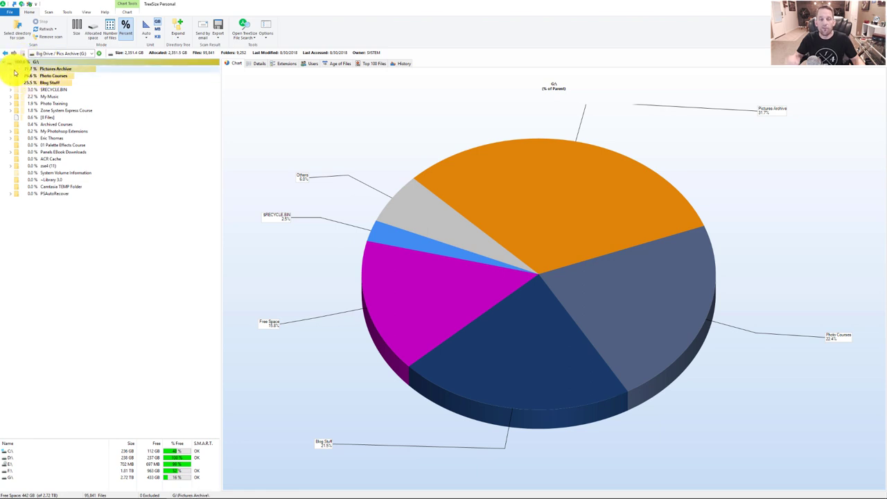
mouse_move(15, 72)
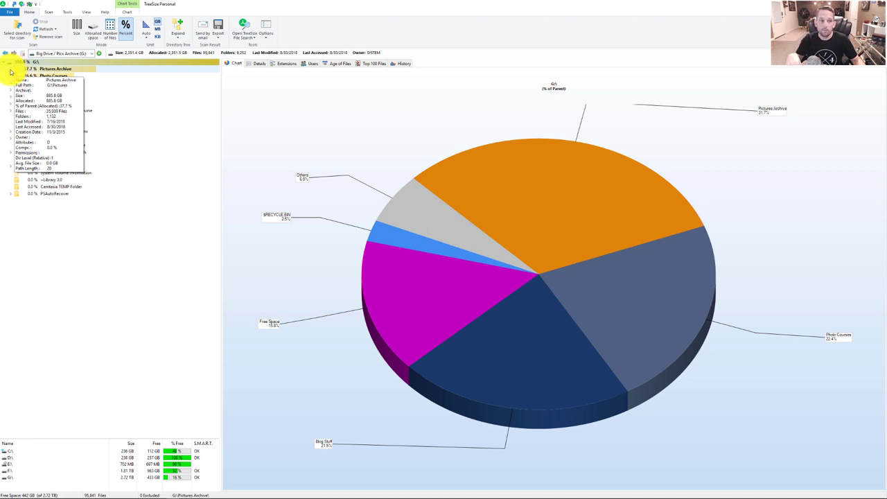
click(11, 70)
click(16, 70)
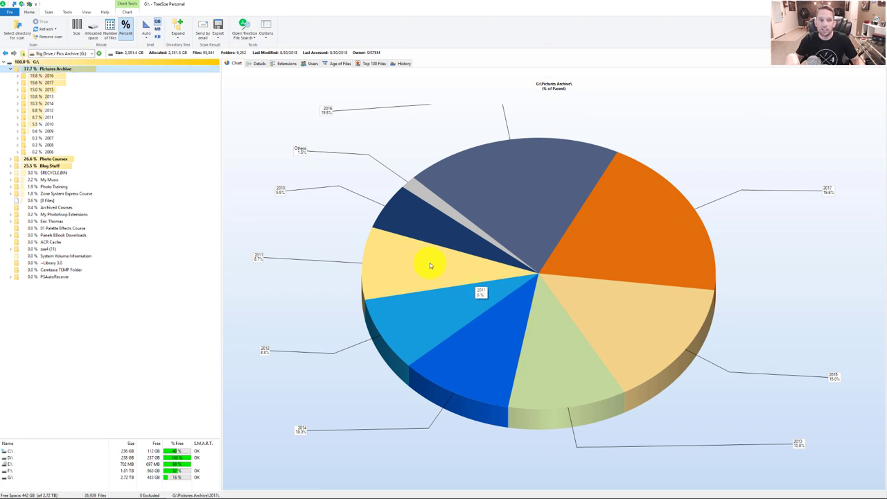
Step: Chart the 2016 folder inside Pictures Archive and expand its subfolders
mouse_move(208, 178)
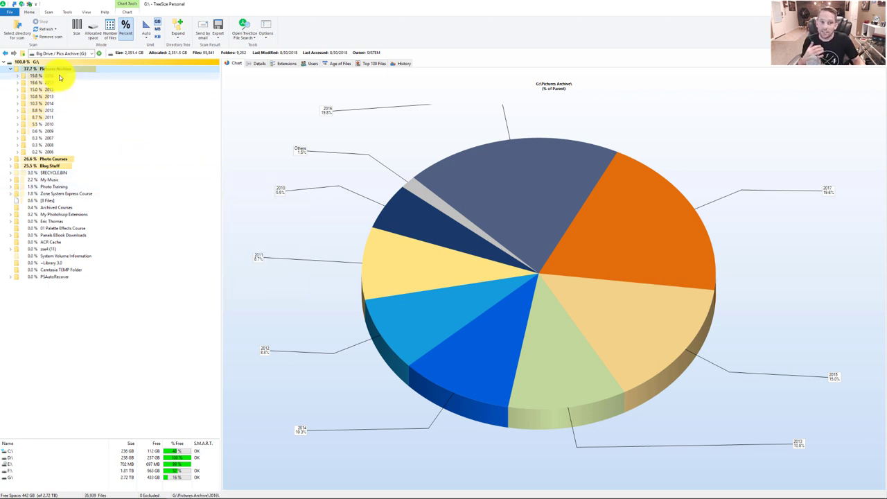
mouse_move(60, 78)
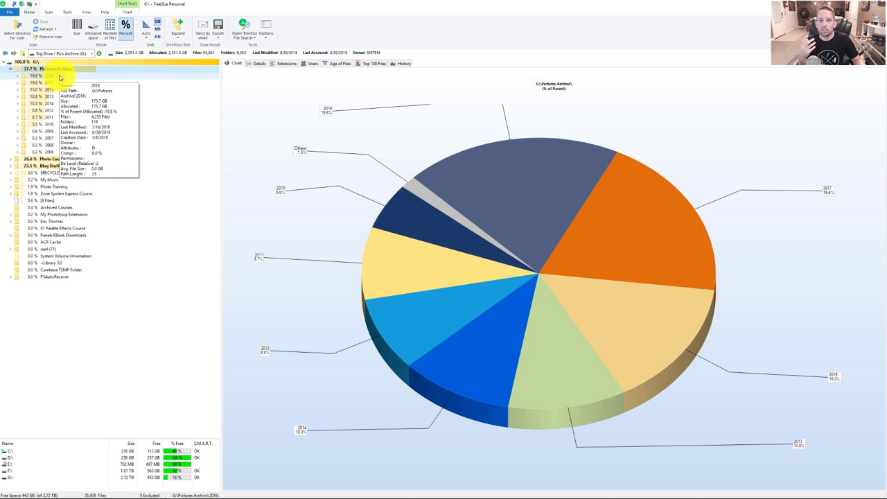
click(48, 77)
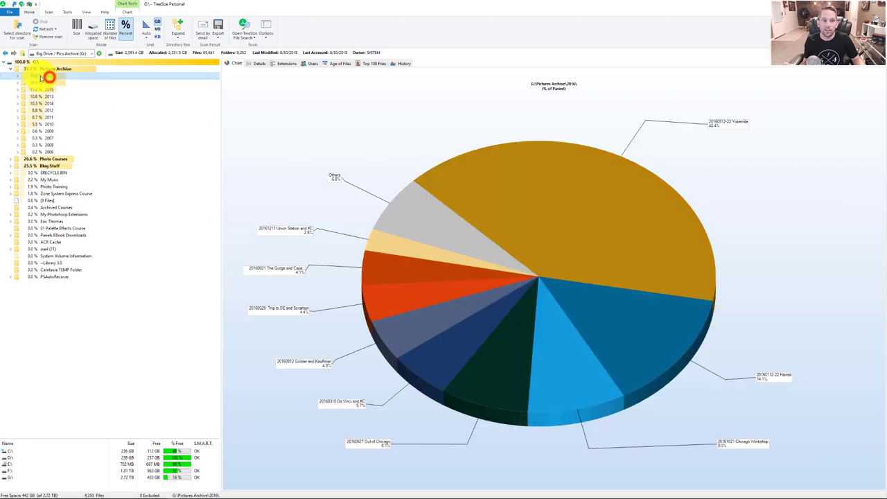
click(17, 77)
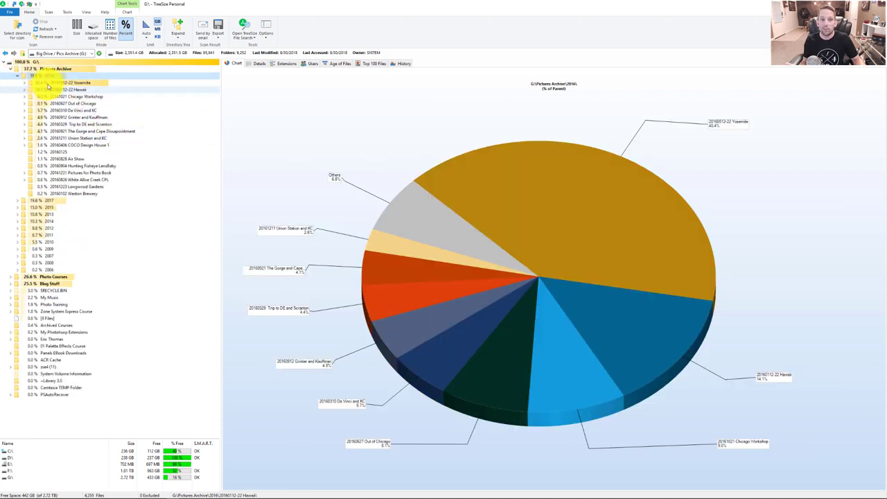
mouse_move(49, 86)
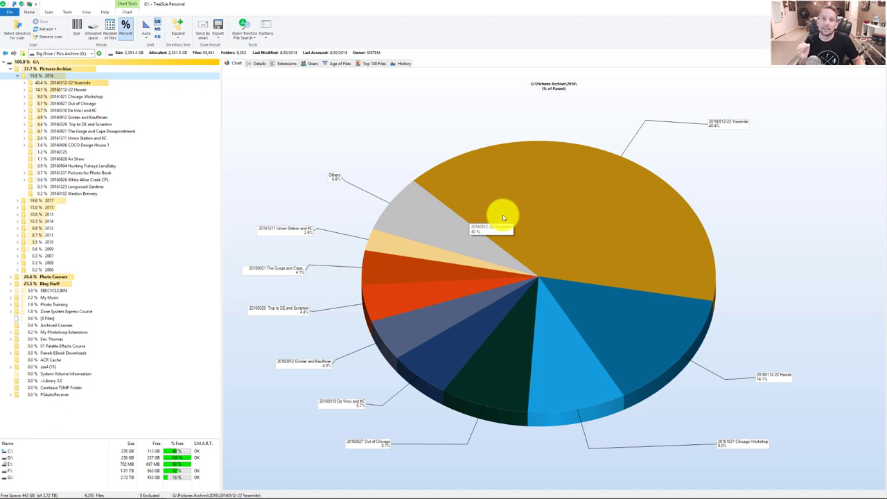
click(25, 82)
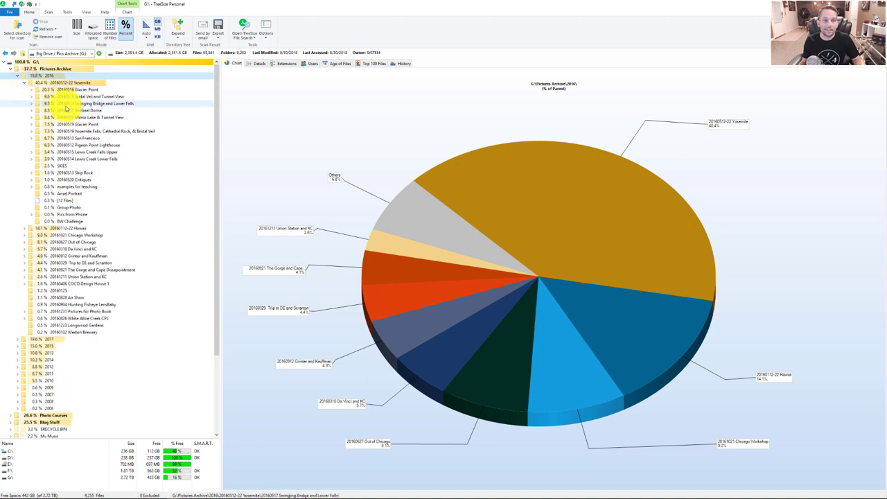
click(67, 82)
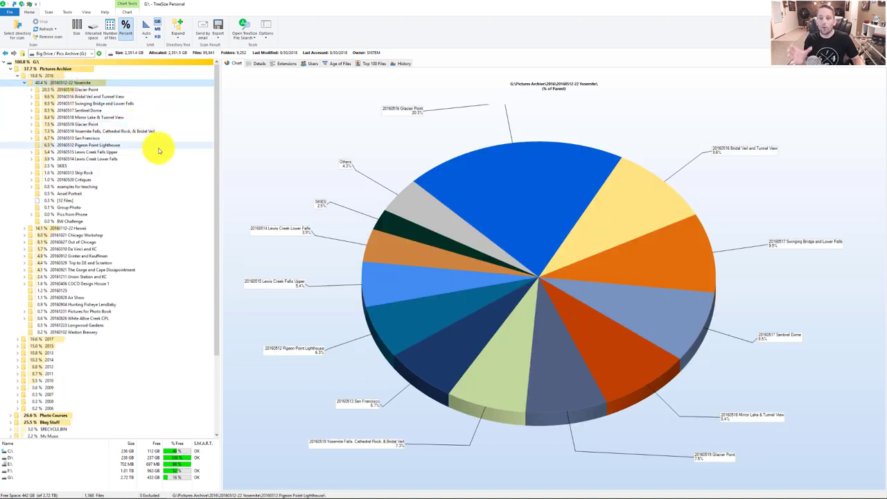
mouse_move(163, 143)
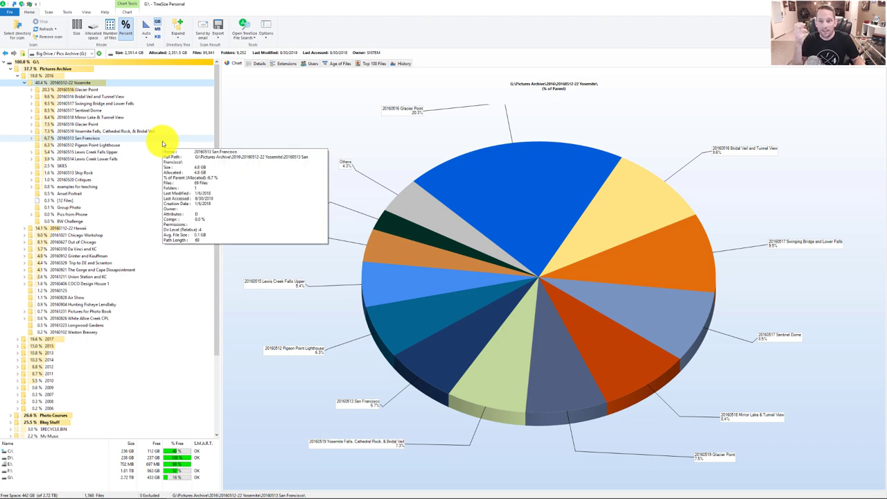
Step: Expand the 20160516 Glacier Point folder and chart the space used by its Processed subfolder
click(54, 90)
click(31, 90)
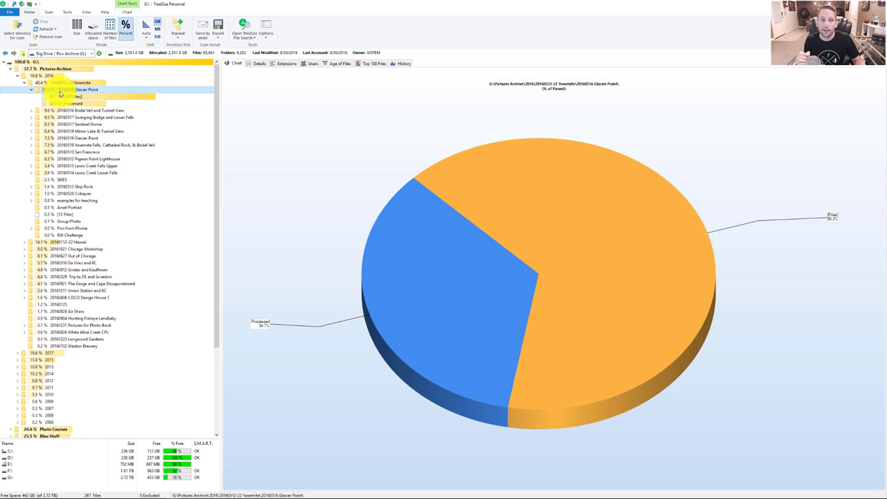
click(61, 104)
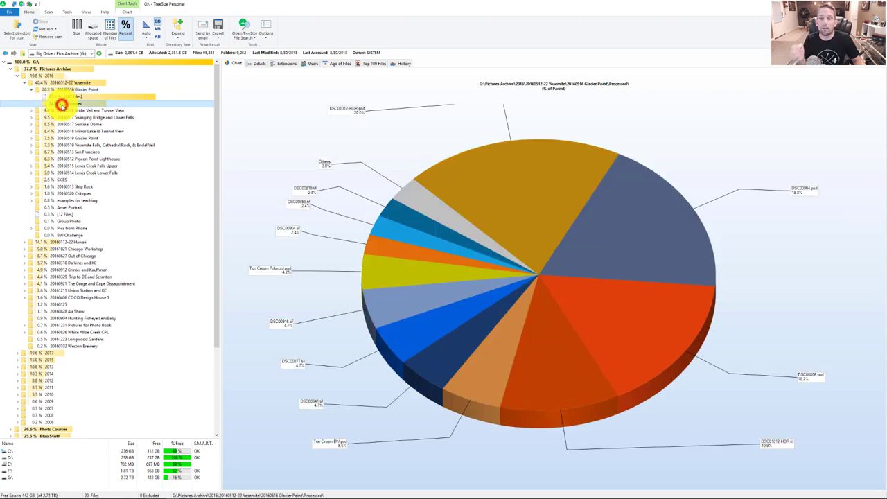
click(62, 106)
mouse_move(61, 106)
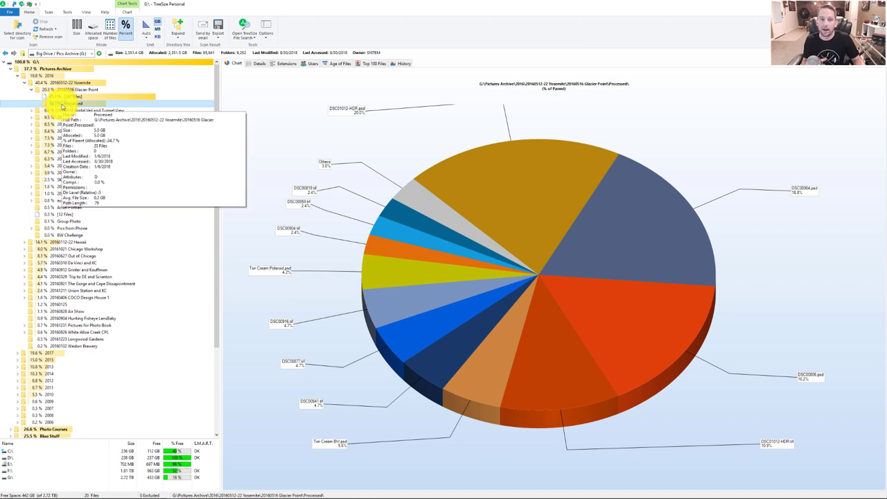
click(77, 83)
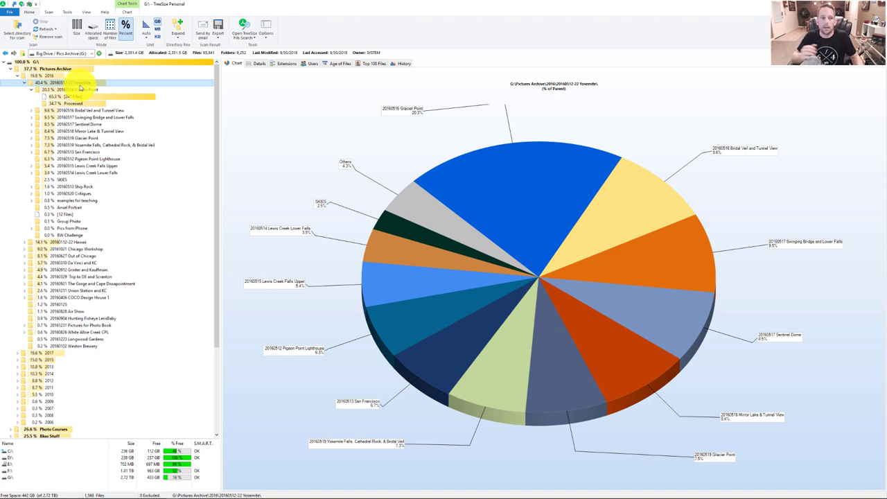
click(81, 90)
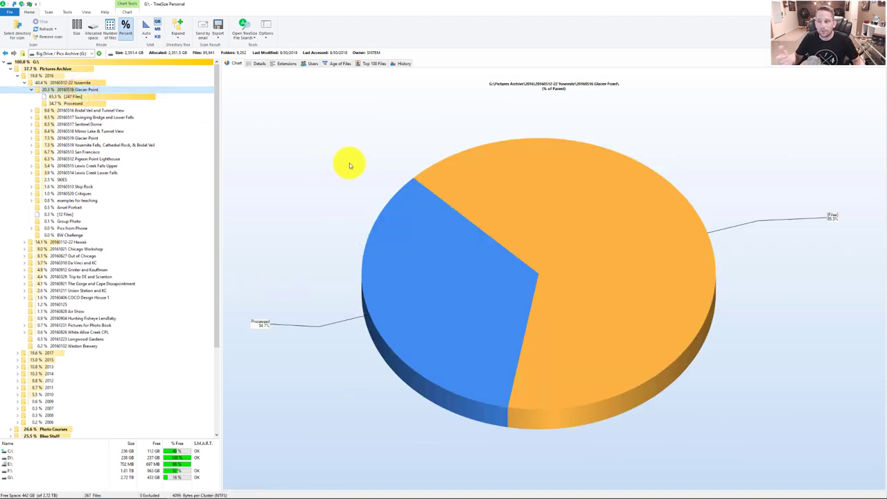
mouse_move(483, 185)
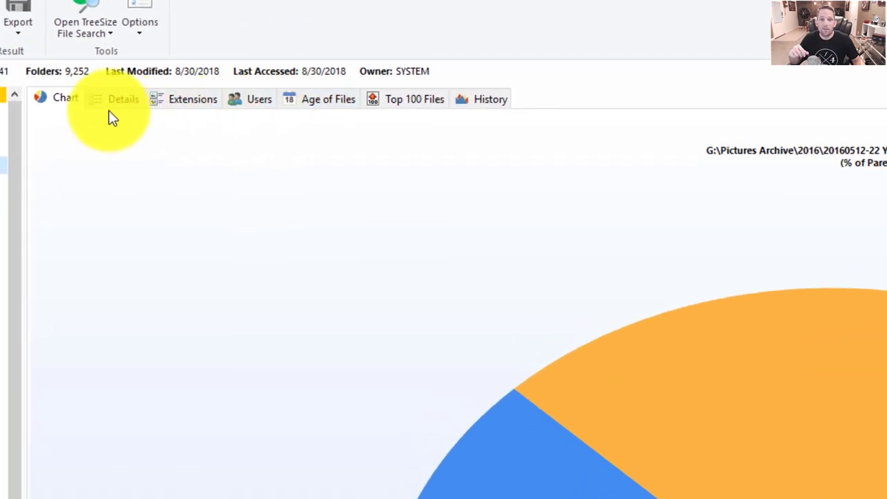
Step: Show the detailed file list of the 20160516 Glacier Point folder and review file sizes, shares and dates
click(254, 64)
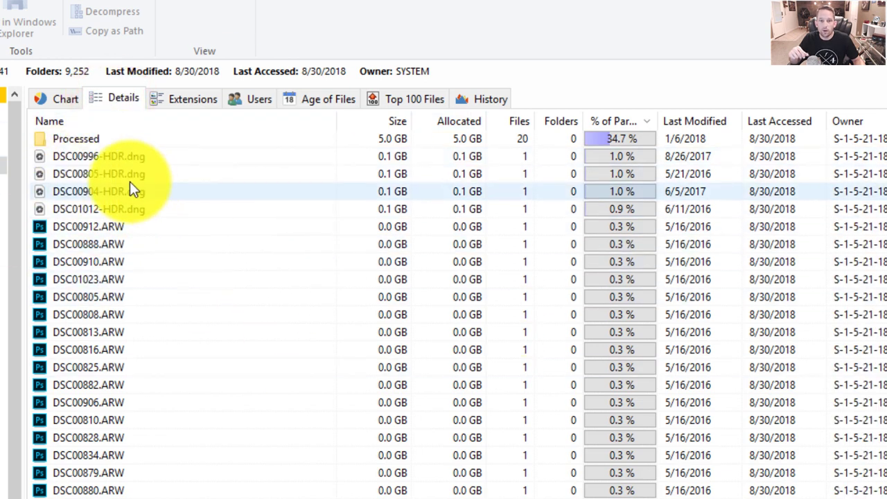
scroll(333, 291, down, 15)
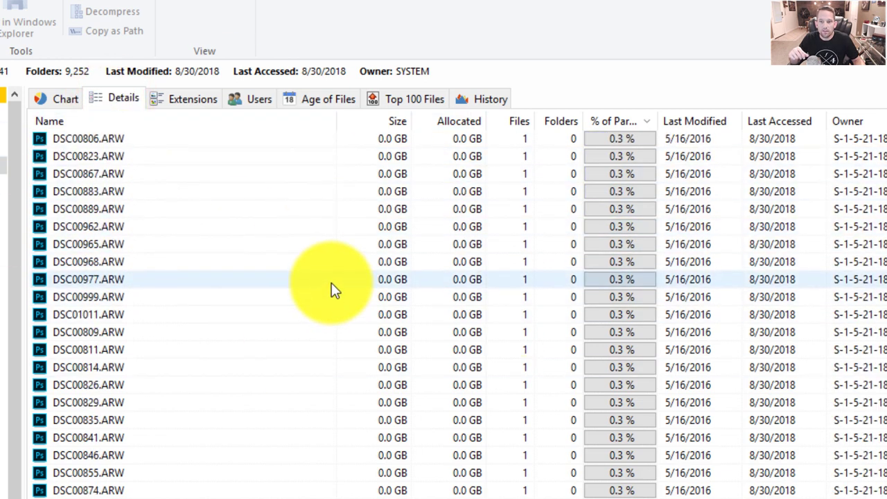
scroll(593, 485, down, 10)
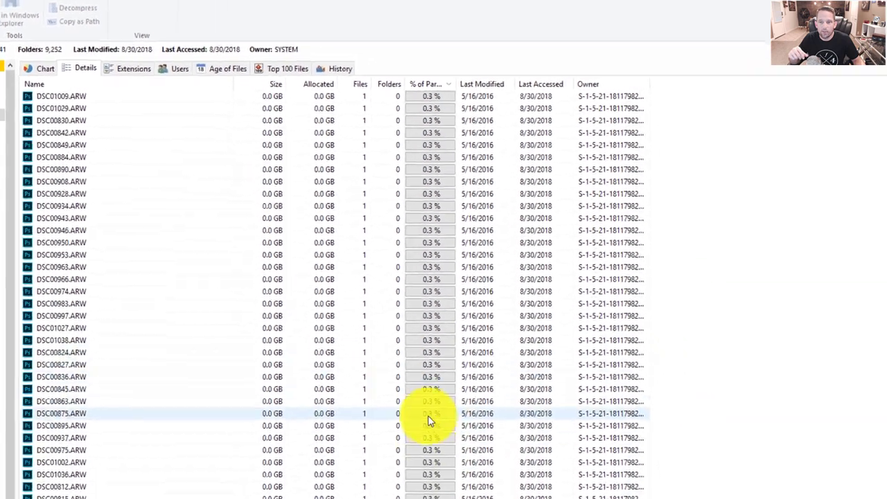
scroll(429, 419, down, 5)
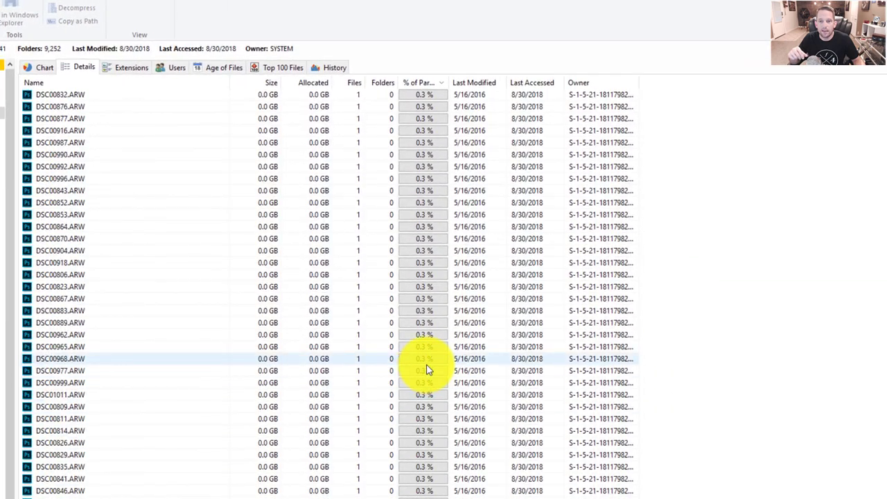
scroll(425, 367, up, 11)
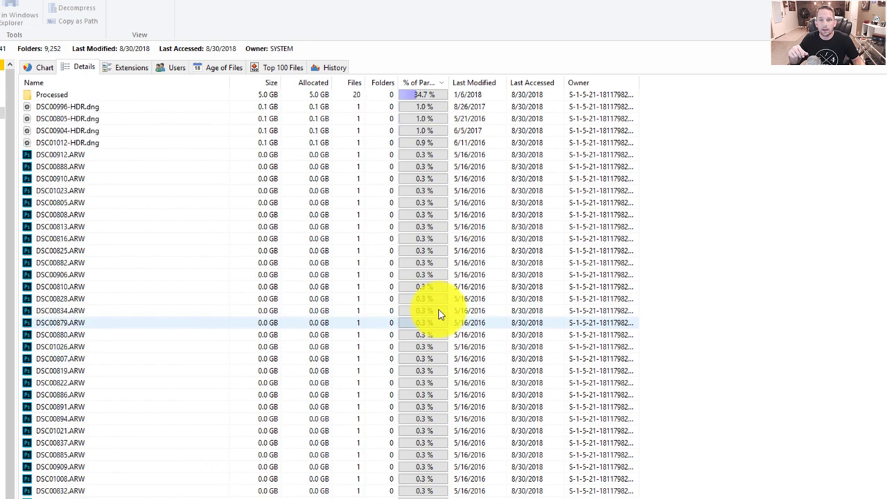
scroll(333, 291, down, 1)
scroll(328, 294, down, 10)
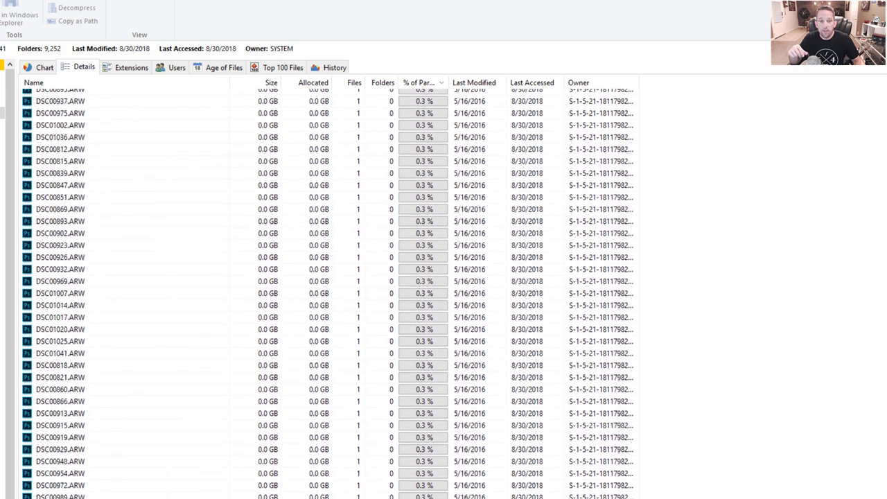
scroll(328, 294, up, 10)
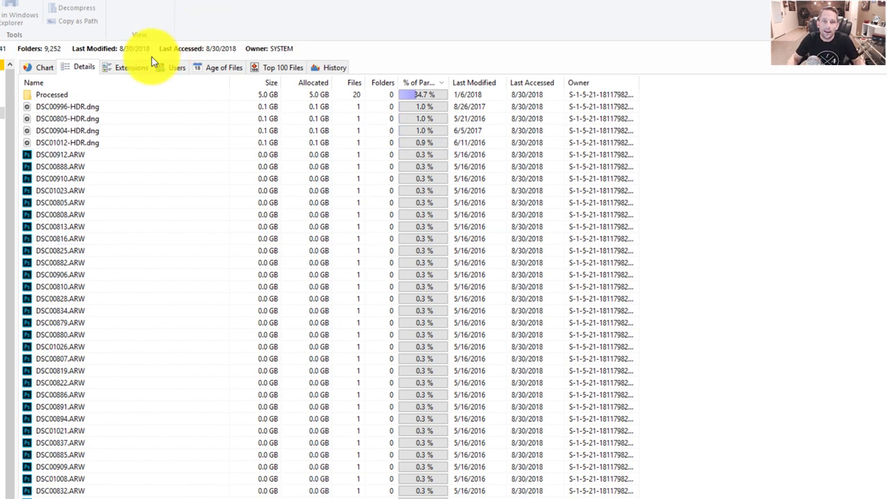
Step: Break down the Glacier Point folder by file extension, expand Graphic Files and select .arw, and show the folder's space use by user
click(138, 68)
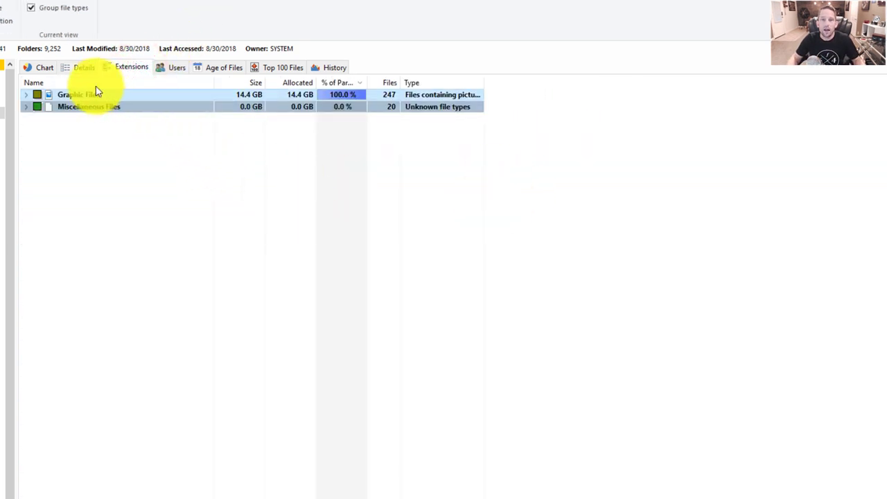
click(25, 95)
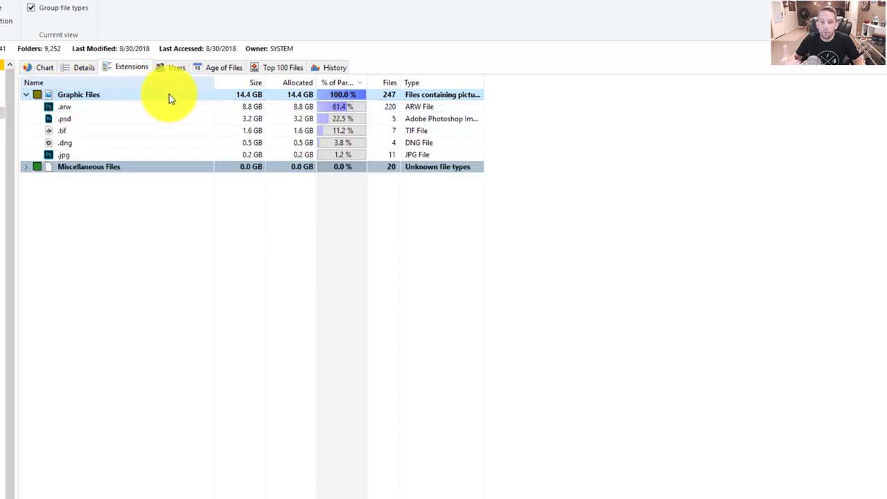
click(59, 106)
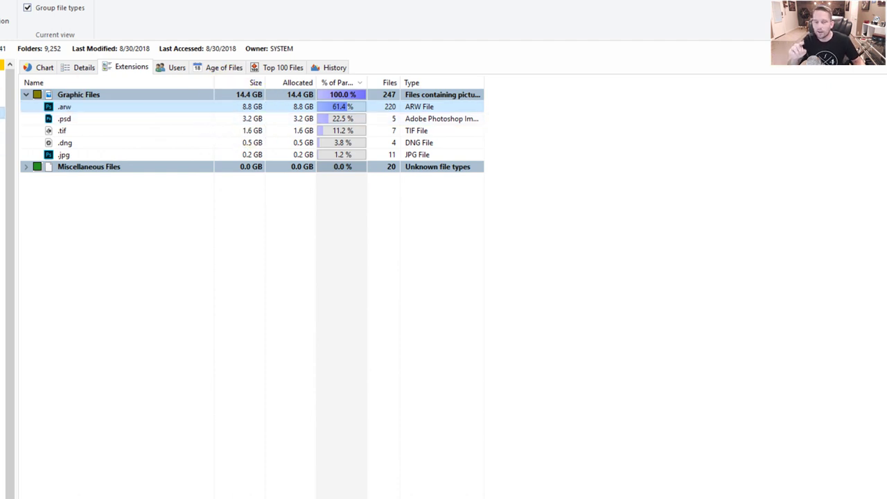
drag(44, 100, 65, 107)
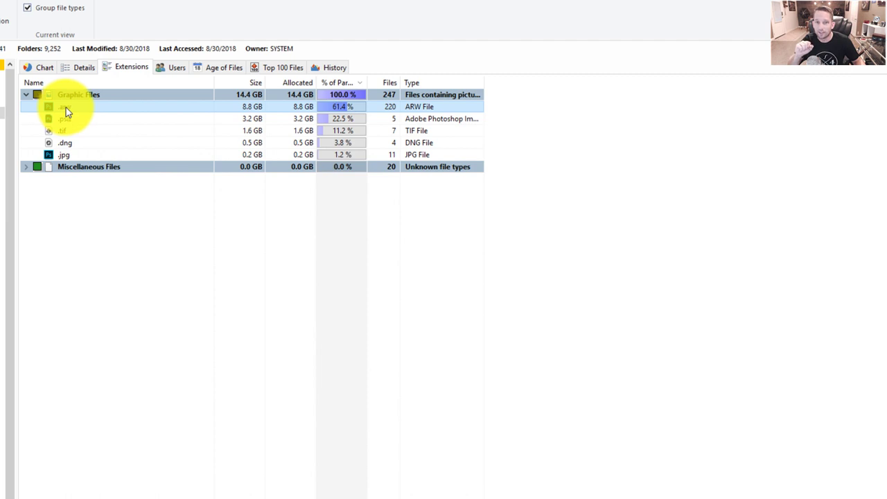
drag(66, 107, 137, 90)
click(177, 66)
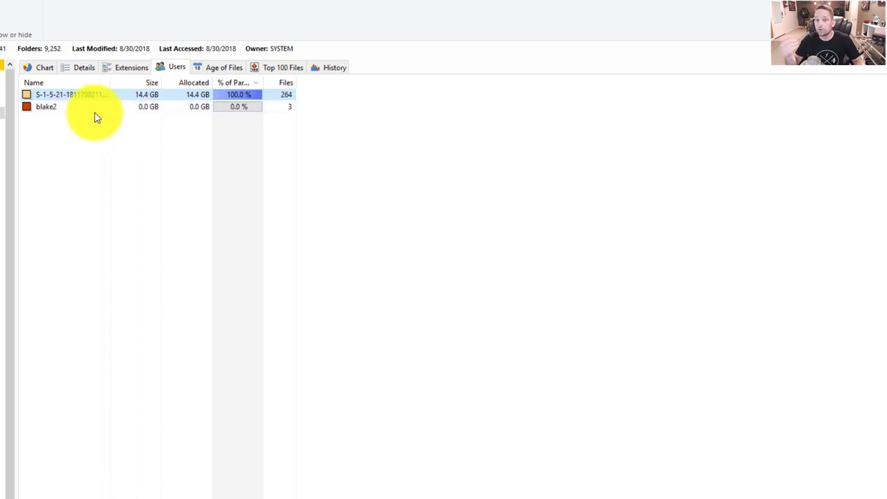
Step: Chart the file ages of the Glacier Point folder, the whole G: drive and the 2017 folder, collapsing the 2016 folder
click(205, 68)
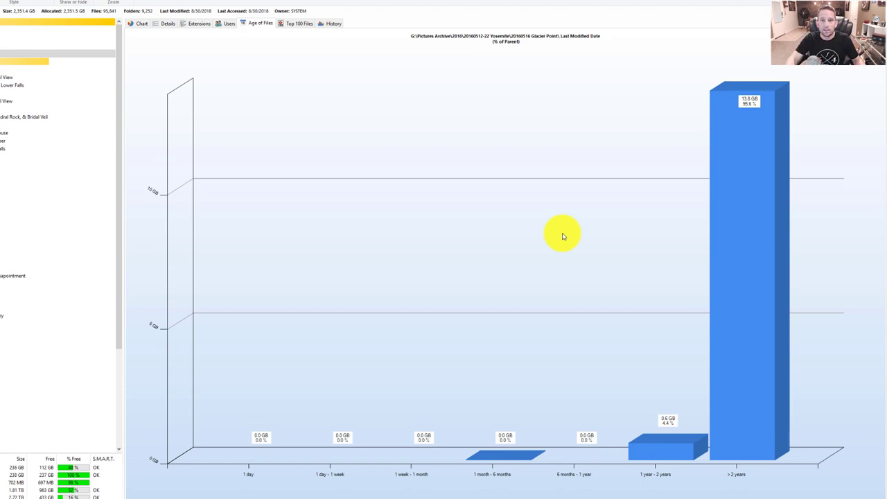
click(25, 35)
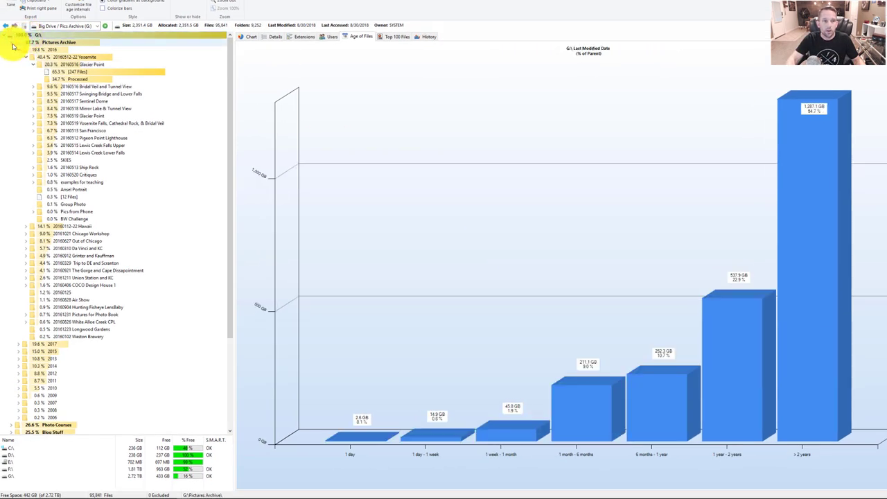
click(18, 49)
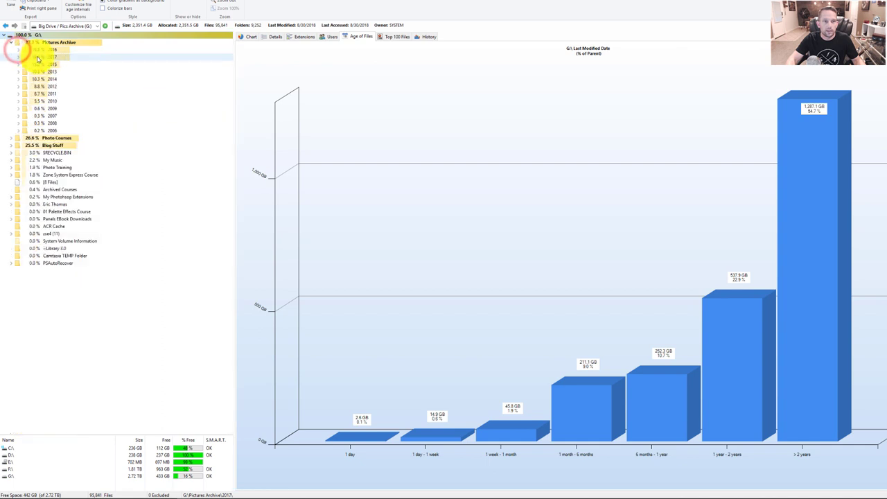
click(38, 58)
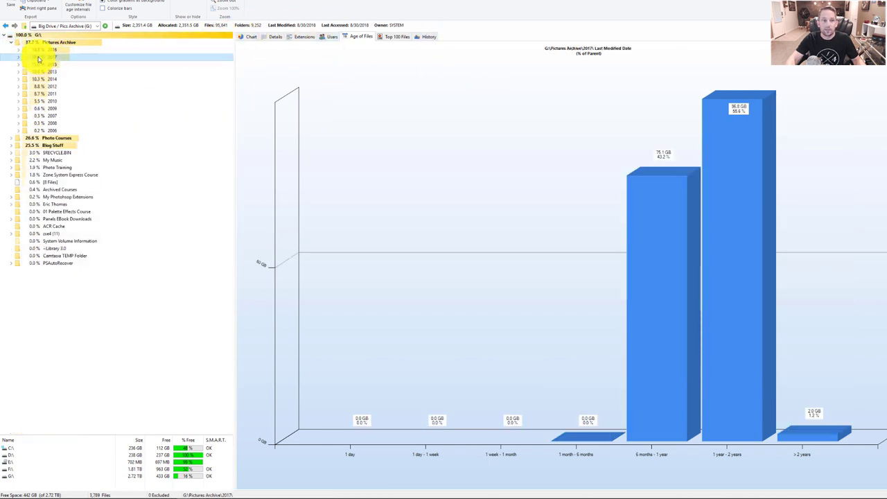
Step: Chart the 2017 folder's space use, and list its subfolders in detail with the % of Parent (Allocated) column widened
click(248, 36)
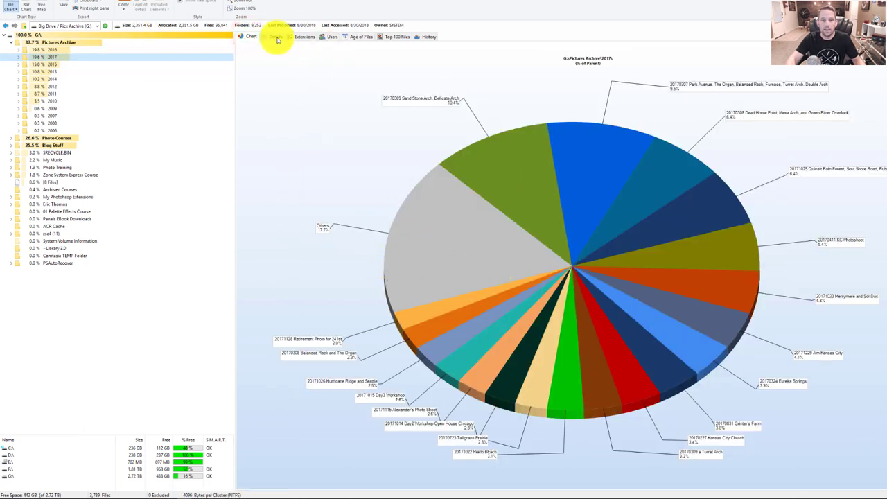
click(276, 38)
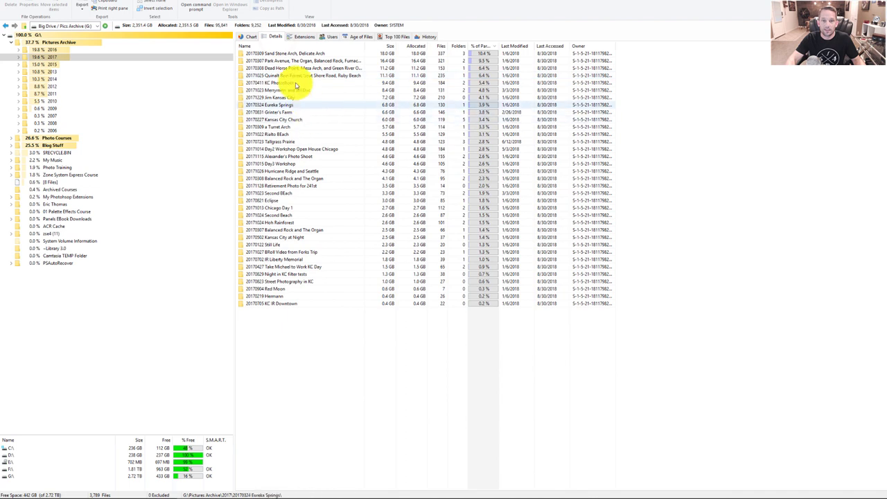
click(295, 275)
drag(499, 46, 516, 46)
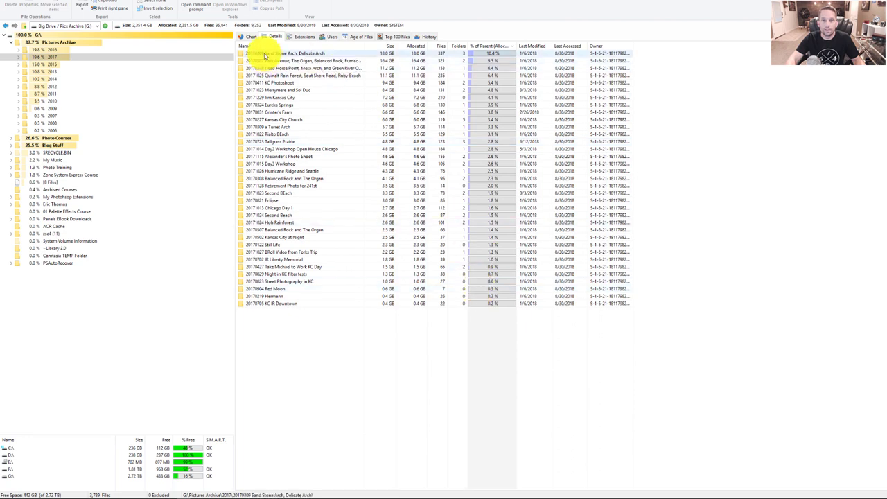
Step: Open the 20170309 Sand Stone Arch, Delicate Arch folder from the 2017 list and review its detailed file list
click(264, 55)
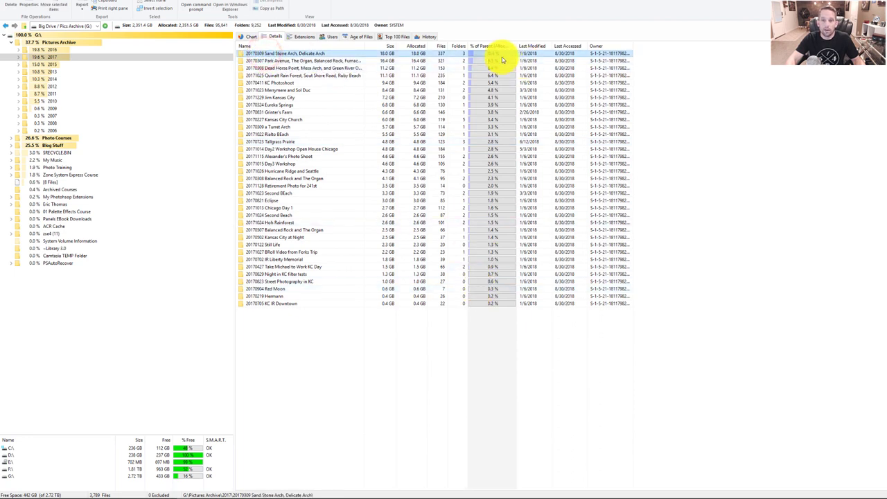
double_click(255, 53)
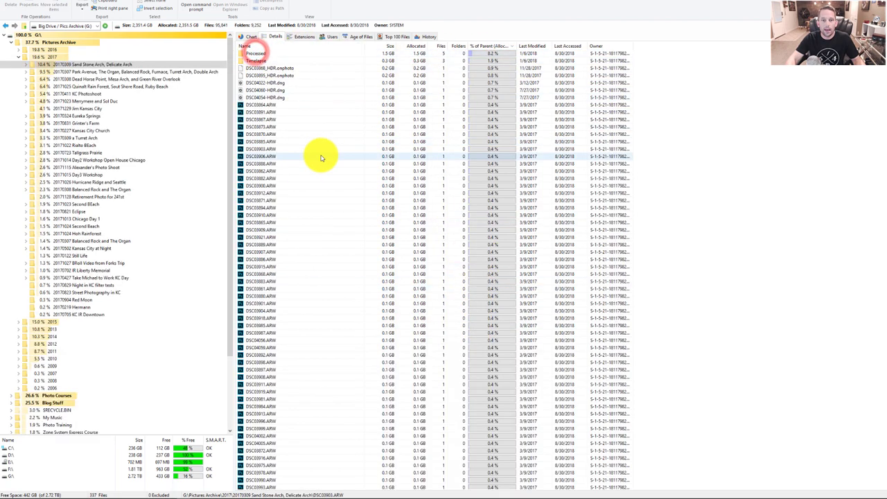
scroll(318, 142, down, 10)
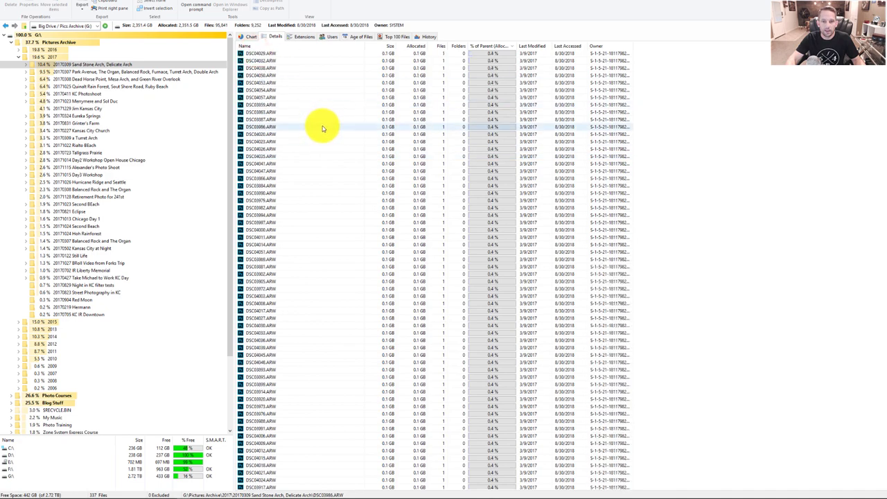
Step: Break down the Sand Stone Arch, Delicate Arch folder by file extension and chart its space use
click(300, 35)
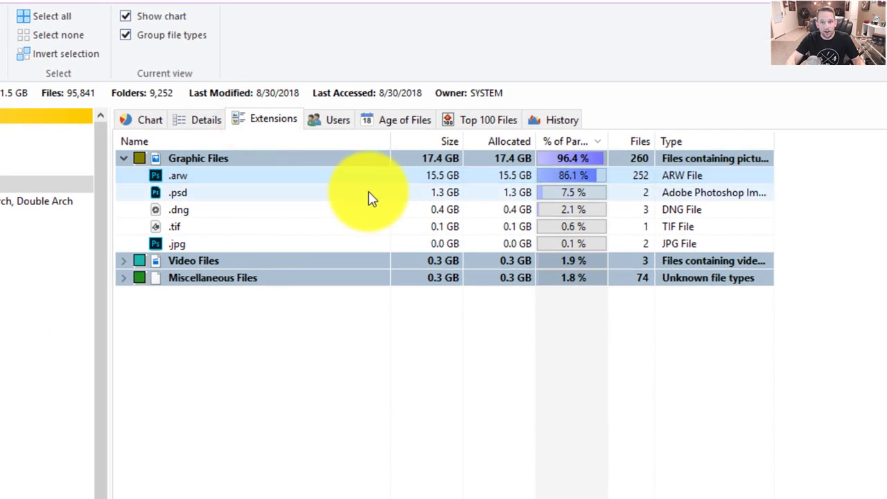
click(291, 96)
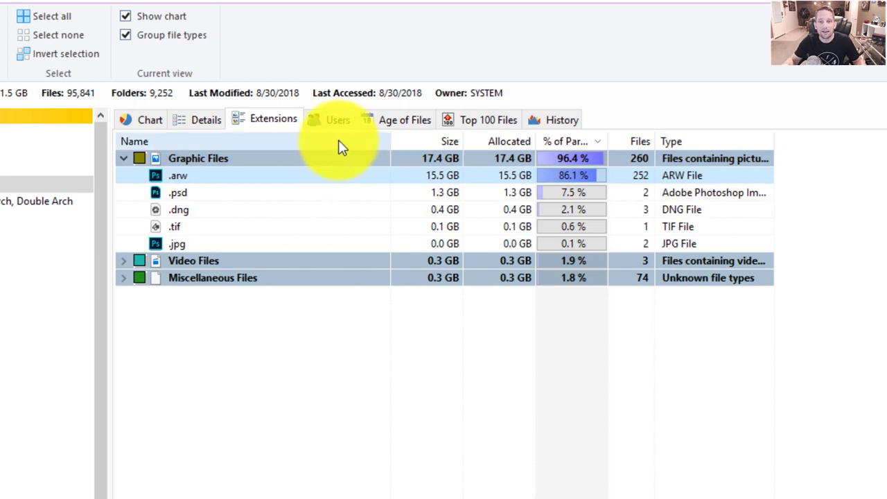
click(141, 123)
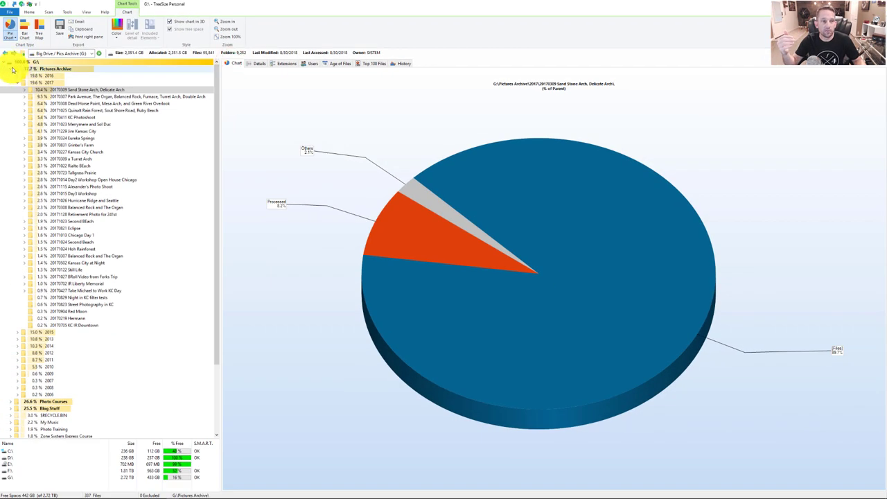
Step: Collapse the Pictures Archive folder and compare the directory tree by number of files, allocated space and percent
click(13, 69)
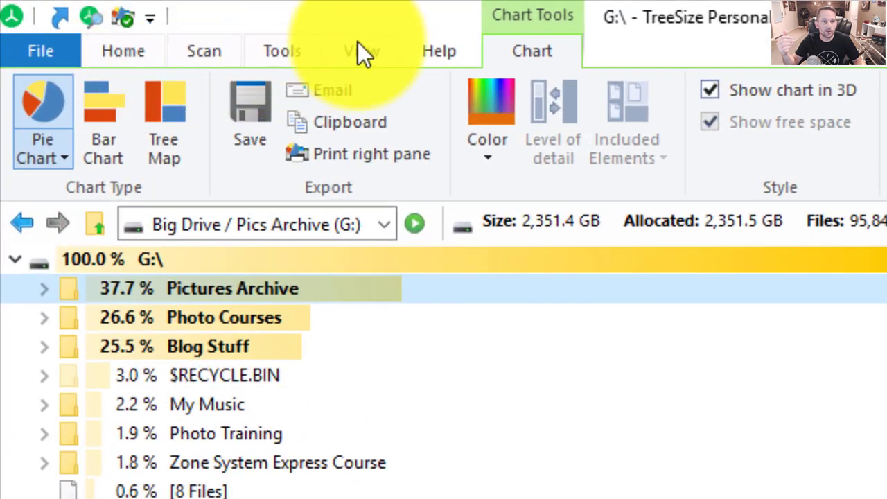
click(329, 48)
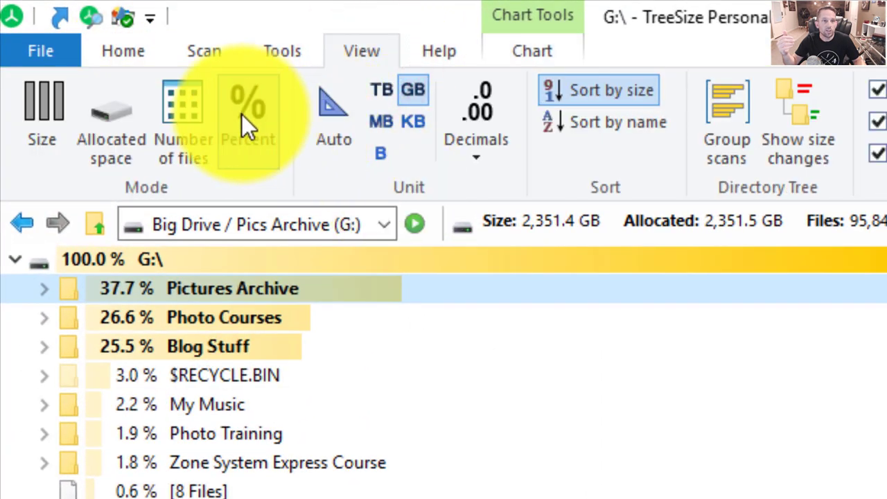
click(175, 115)
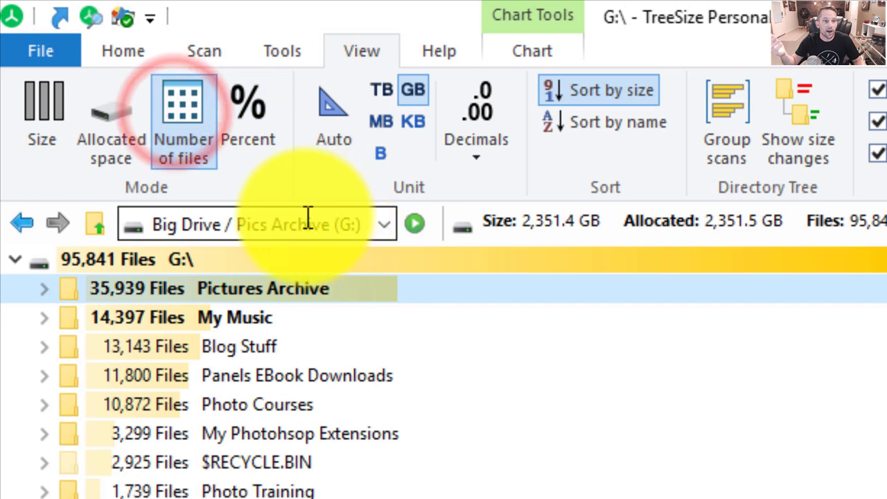
click(130, 113)
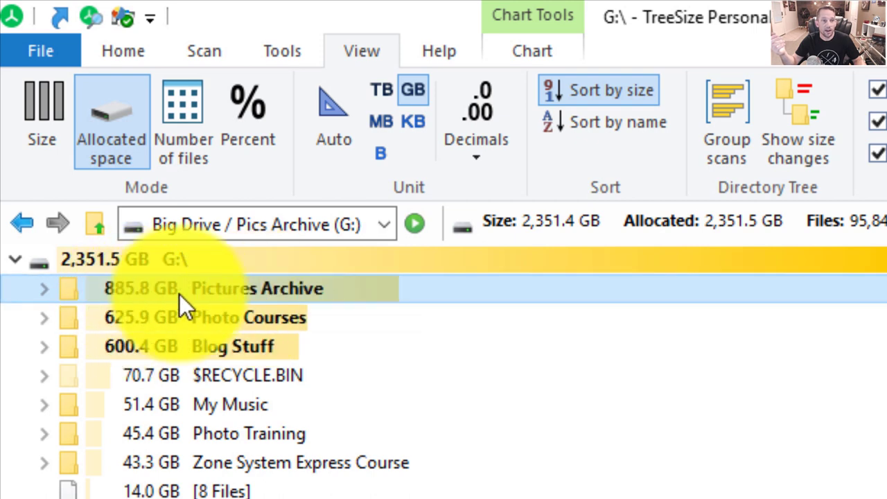
mouse_move(261, 309)
mouse_move(274, 277)
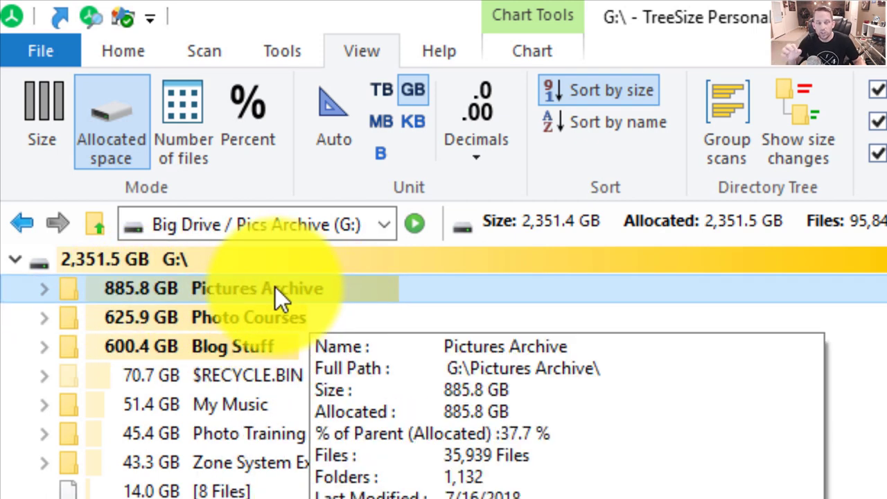
click(235, 131)
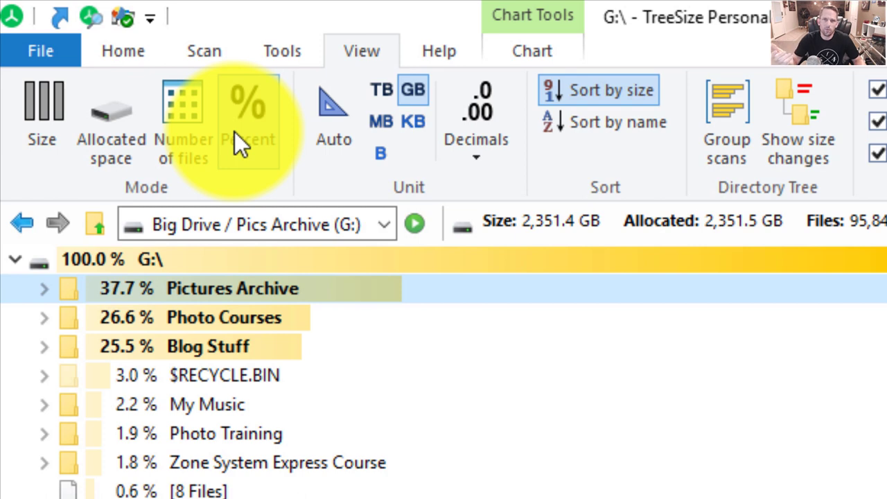
Step: Show allocated space in the directory tree, try the TB, MB, KB and B units, and set the unit to GB
click(132, 117)
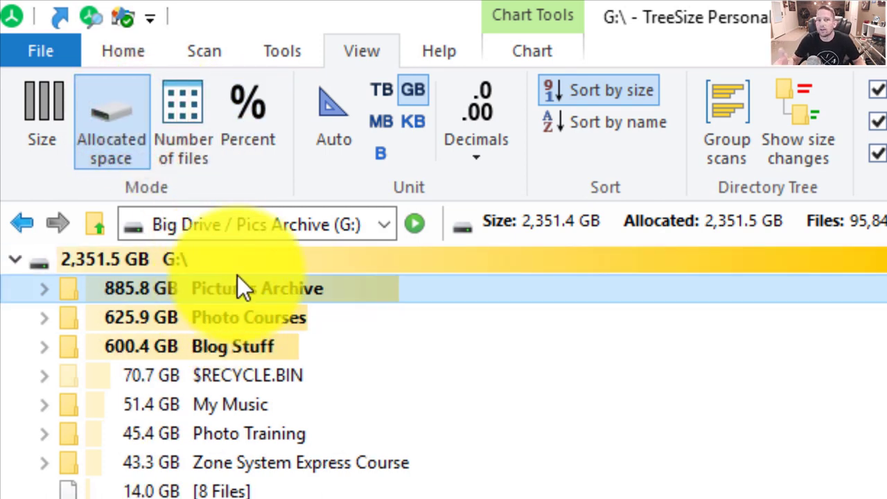
mouse_move(242, 280)
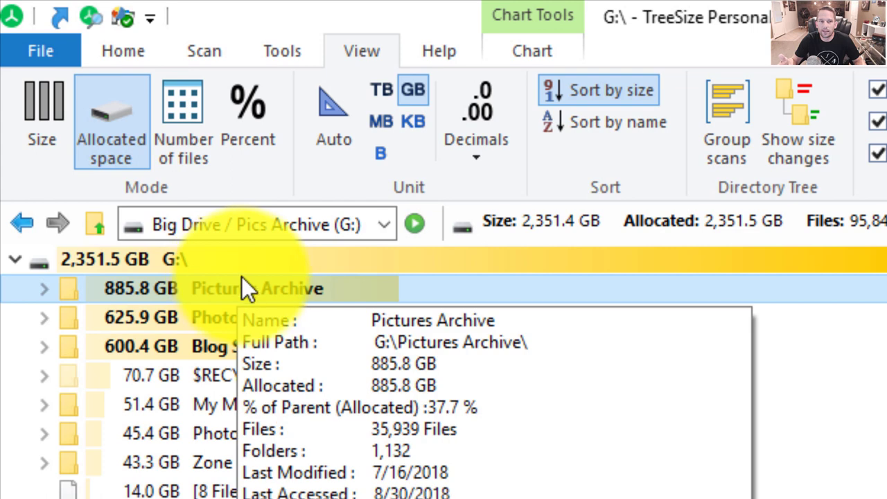
click(385, 91)
click(384, 126)
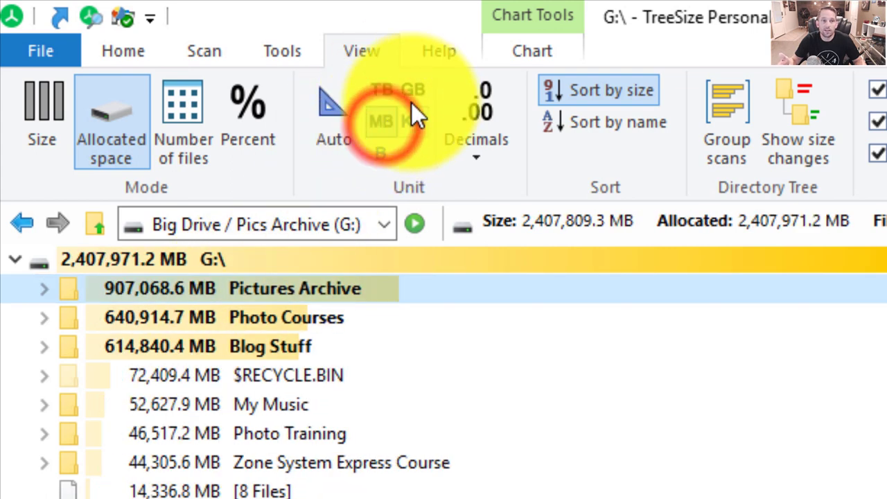
click(412, 114)
click(390, 150)
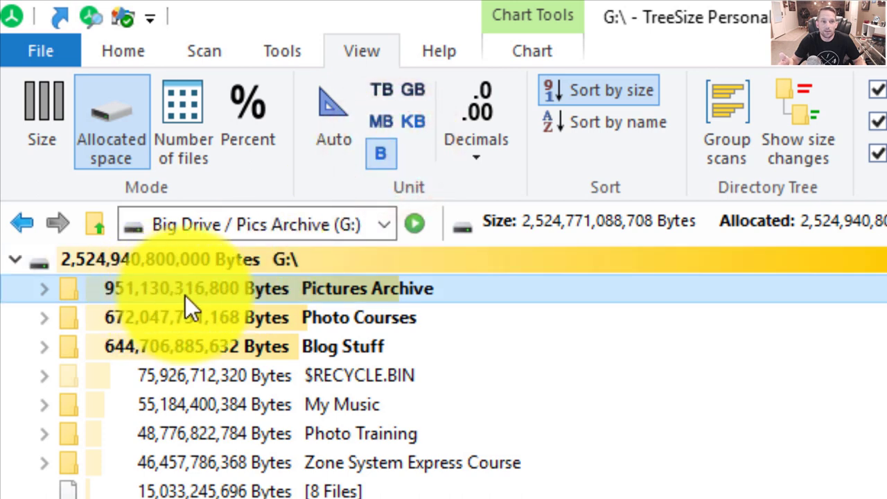
click(420, 92)
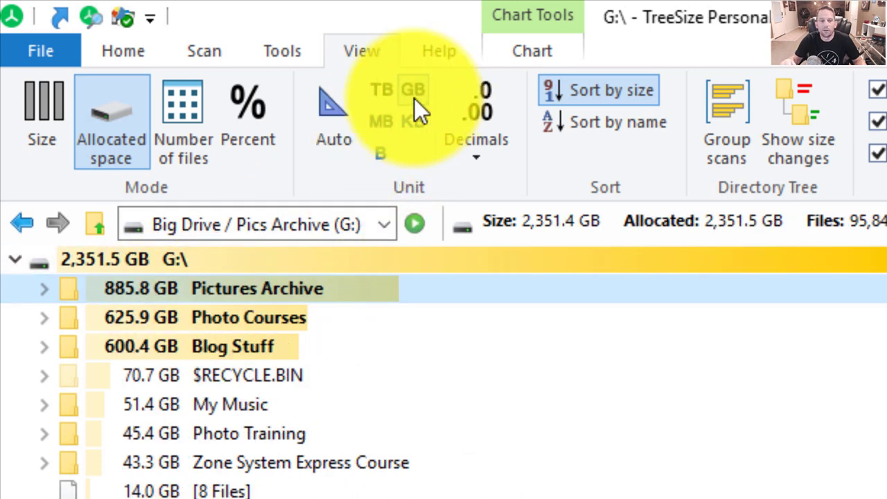